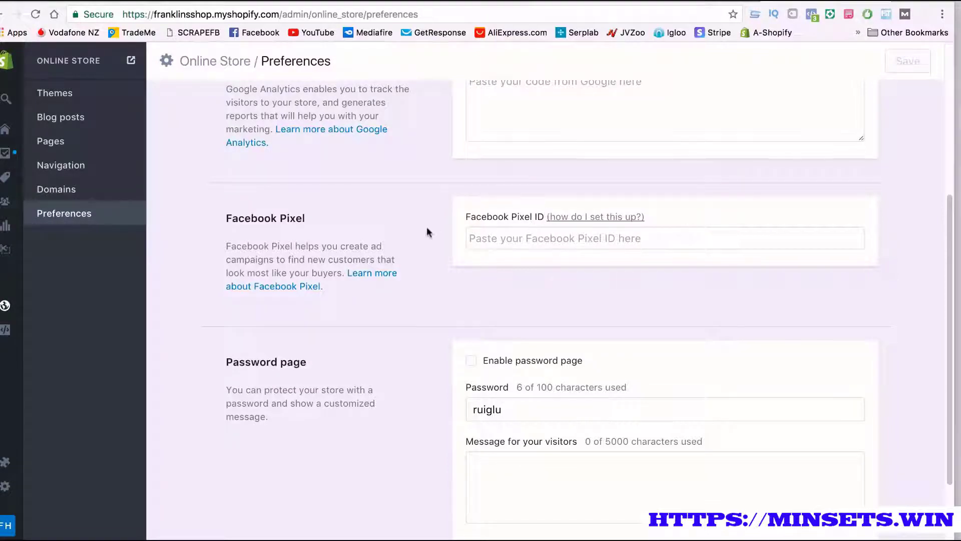
# Open the online store's Preferences page in the Shopify admin to find the Facebook Pixel section.
pyautogui.scroll(1, 67, 90)
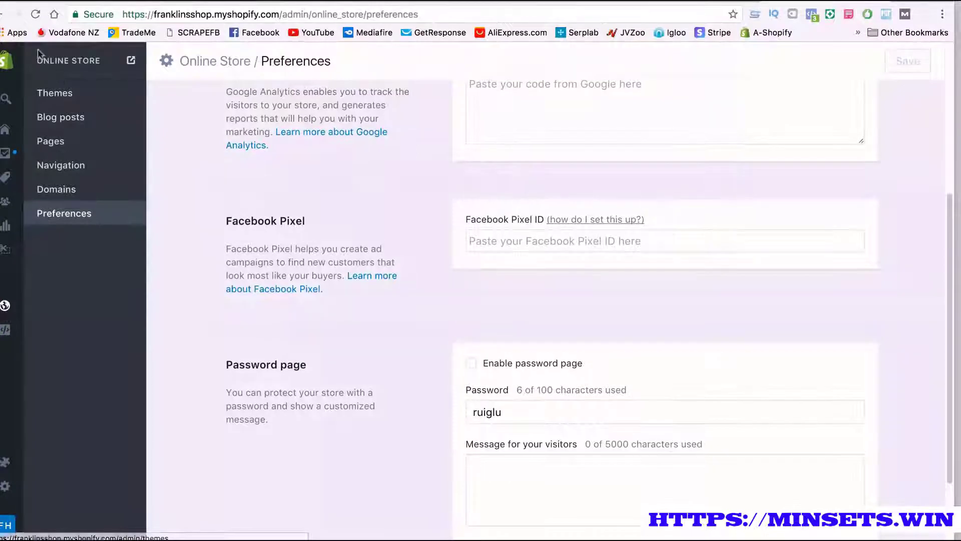
pyautogui.click(9, 314)
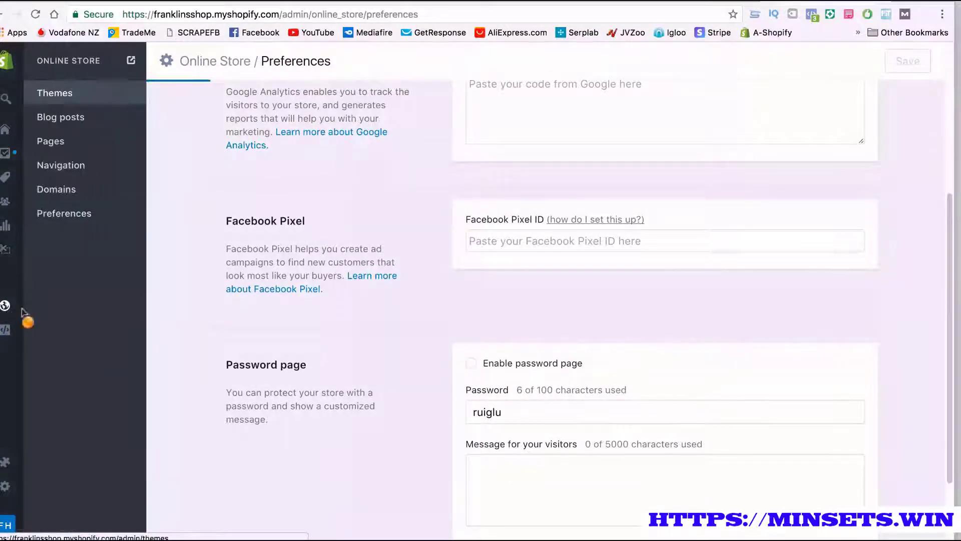
pyautogui.click(68, 219)
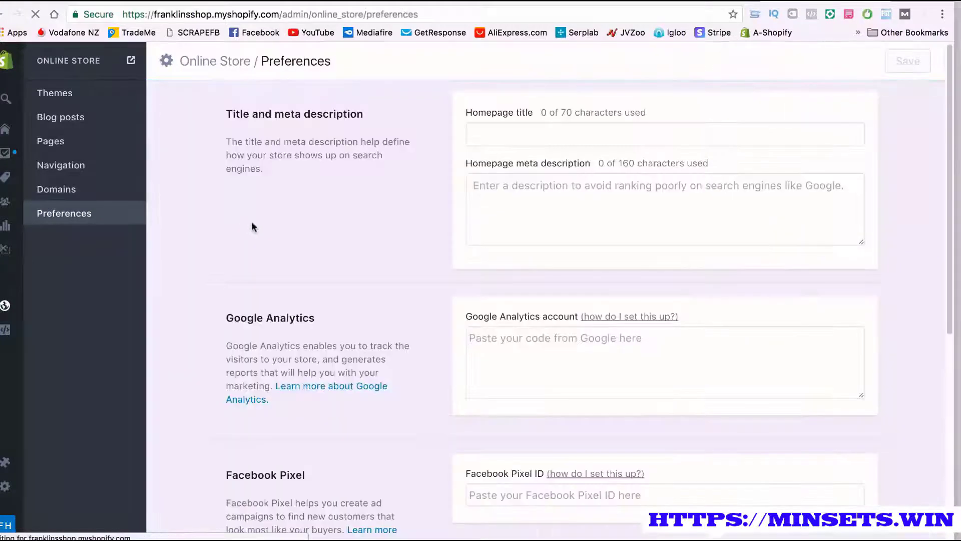
pyautogui.scroll(-6, 251, 222)
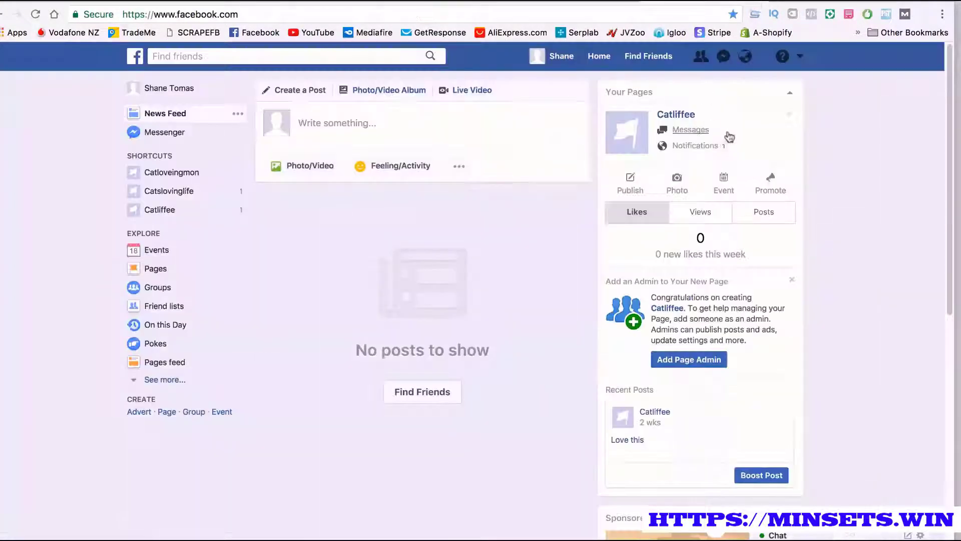
# Switch to Facebook and open the Pixels page of the advert account through advert management.
pyautogui.click(800, 63)
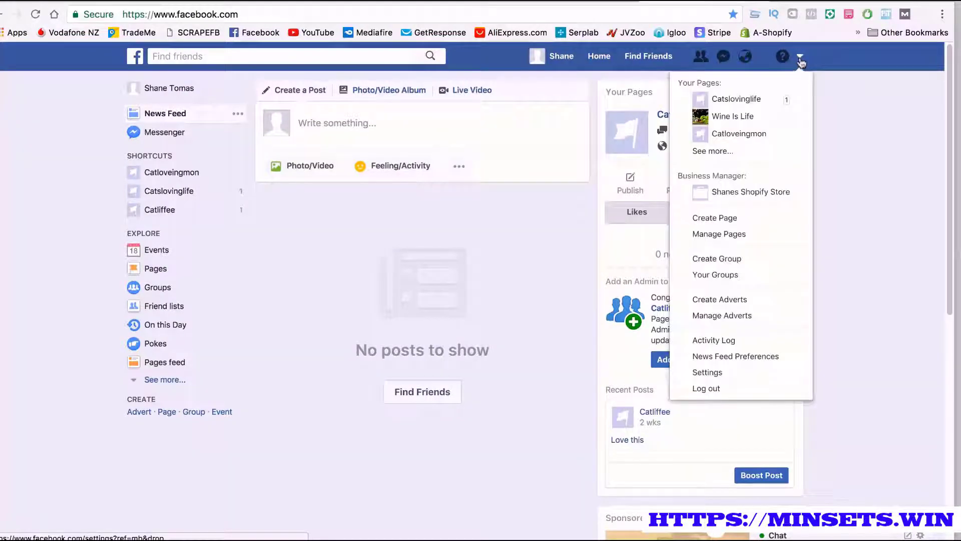
pyautogui.click(745, 316)
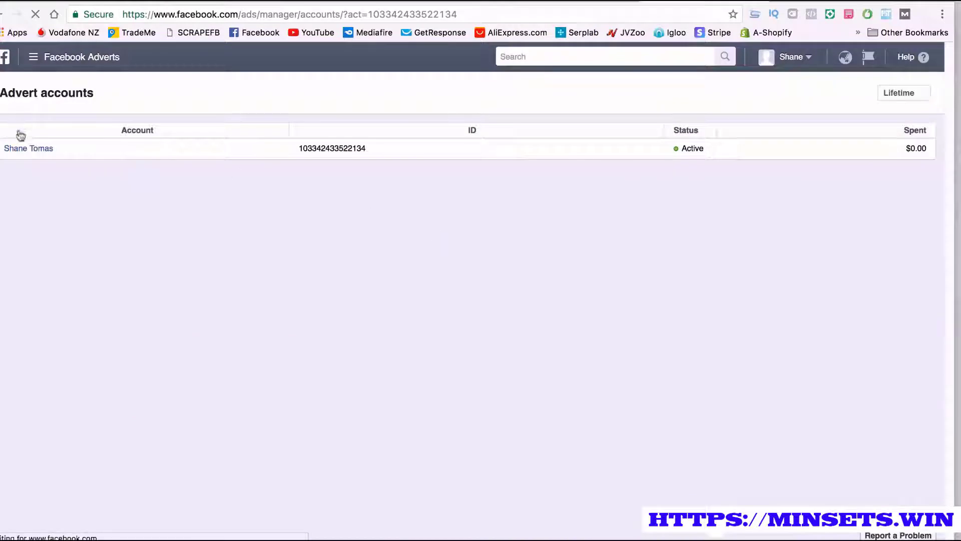
pyautogui.click(49, 59)
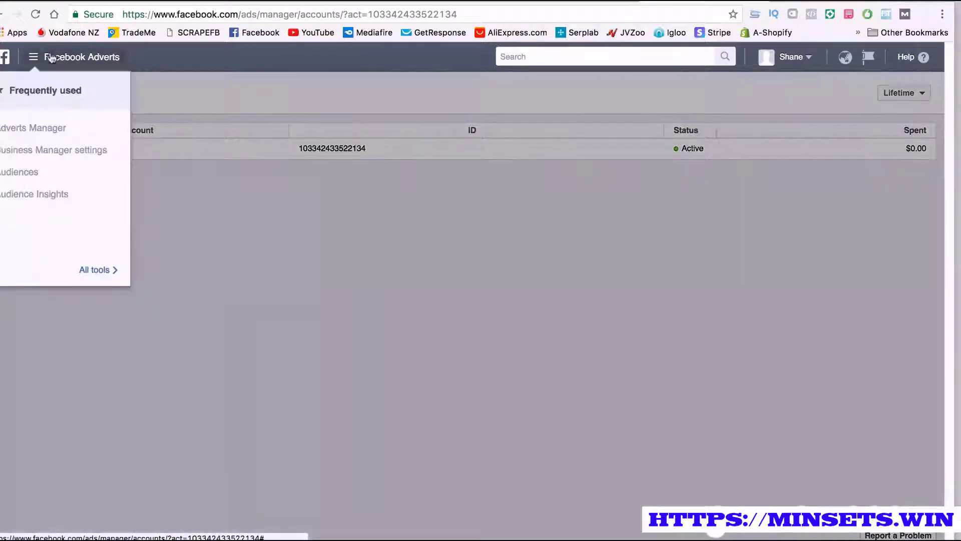
pyautogui.click(110, 272)
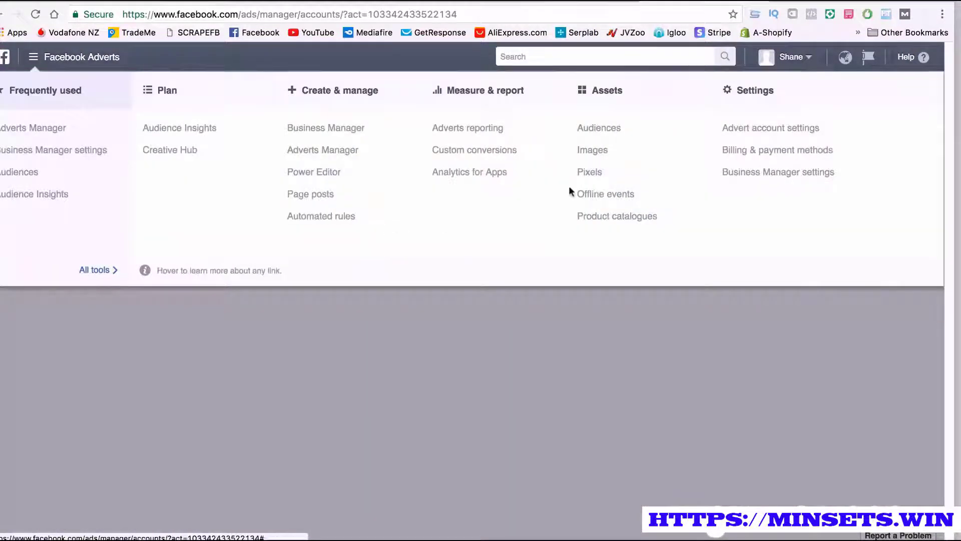
pyautogui.click(586, 173)
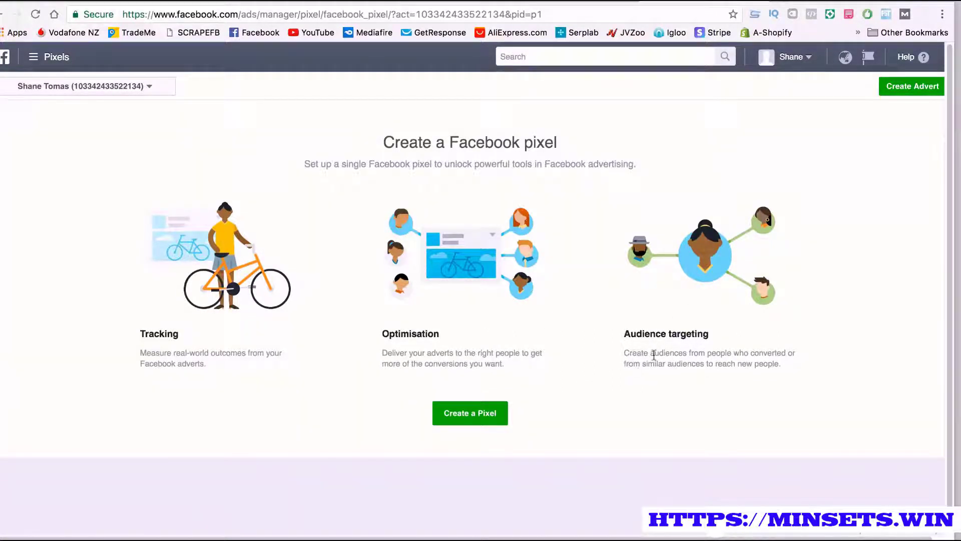
# Create a Facebook pixel with the suggested pixel name and continue to the installation choices.
pyautogui.click(472, 419)
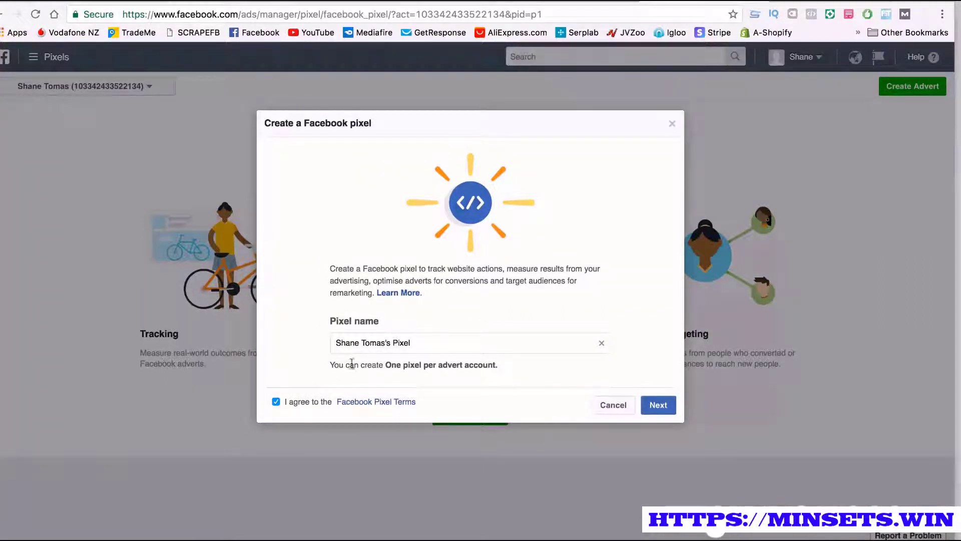
pyautogui.moveTo(423, 343)
pyautogui.mouseDown()
pyautogui.moveTo(346, 341)
pyautogui.moveTo(429, 357)
pyautogui.mouseUp()
pyautogui.click(657, 405)
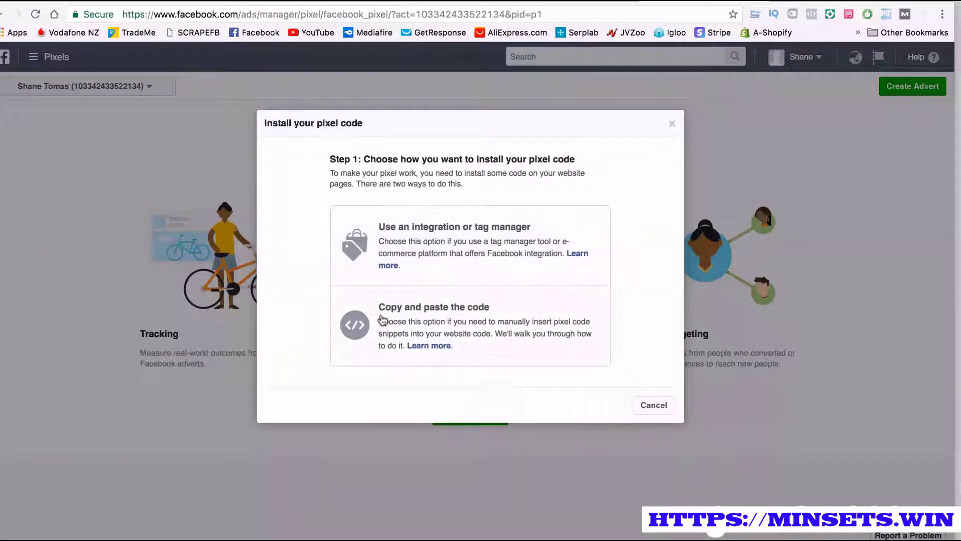
# Examine the integration platforms and the manual pixel base code instructions, then return to the installation choices.
pyautogui.click(505, 257)
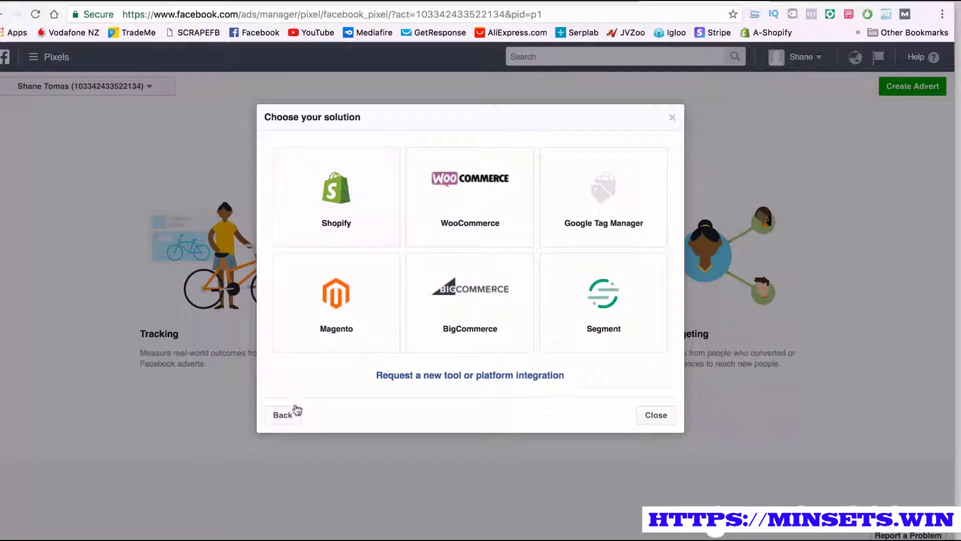
pyautogui.click(293, 411)
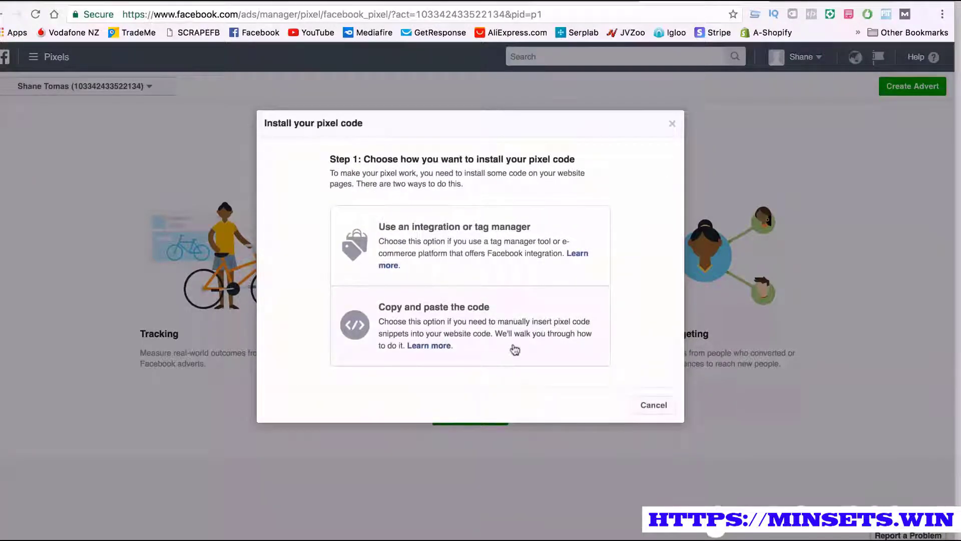
pyautogui.click(472, 328)
pyautogui.click(404, 272)
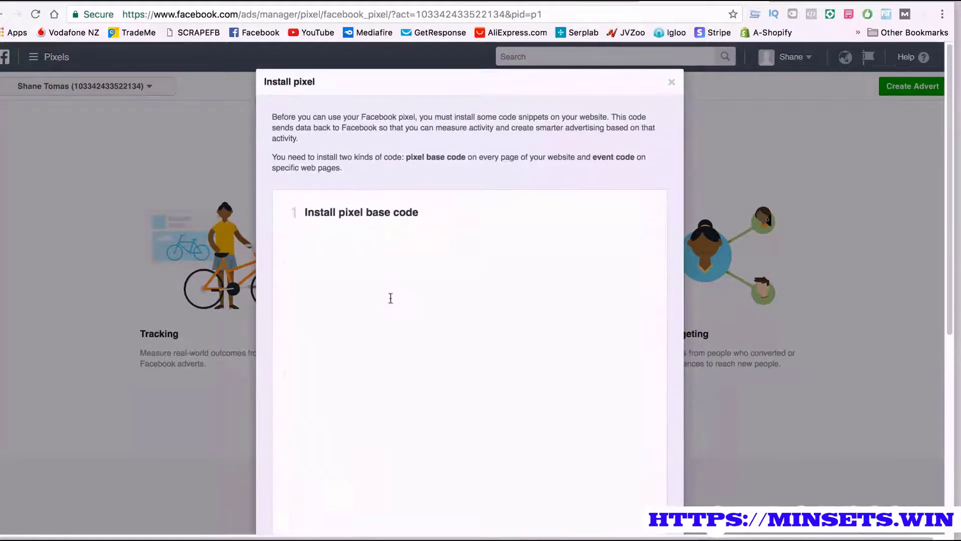
pyautogui.scroll(-3, 390, 298)
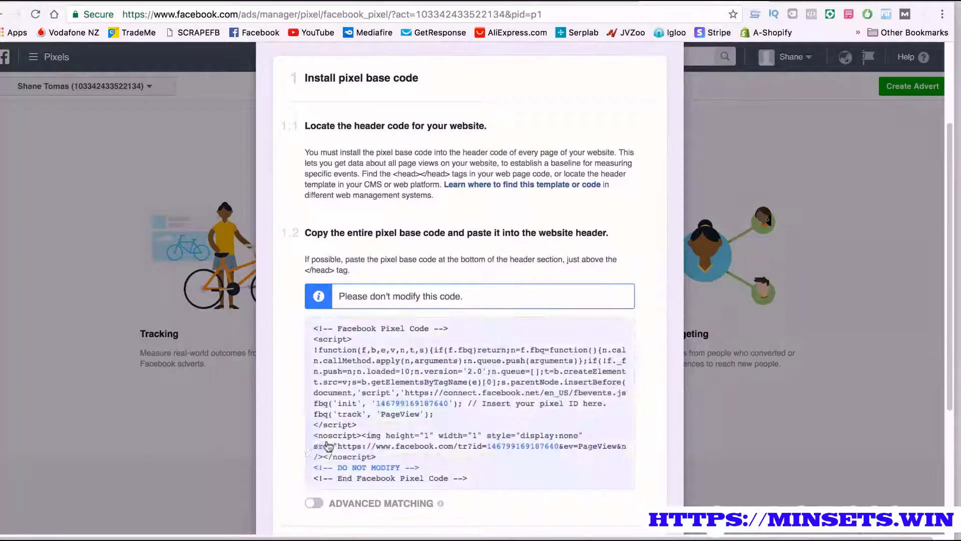
pyautogui.scroll(-4, 419, 408)
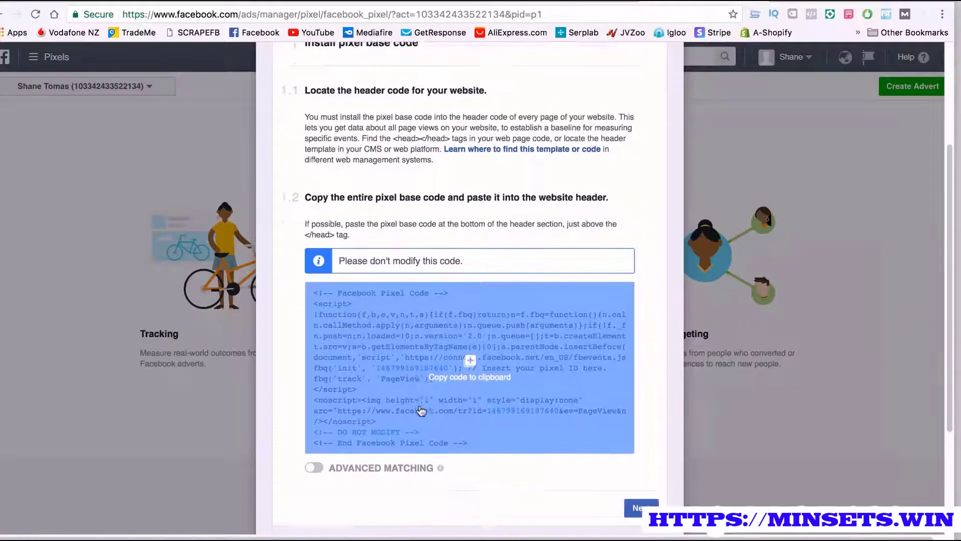
pyautogui.click(272, 488)
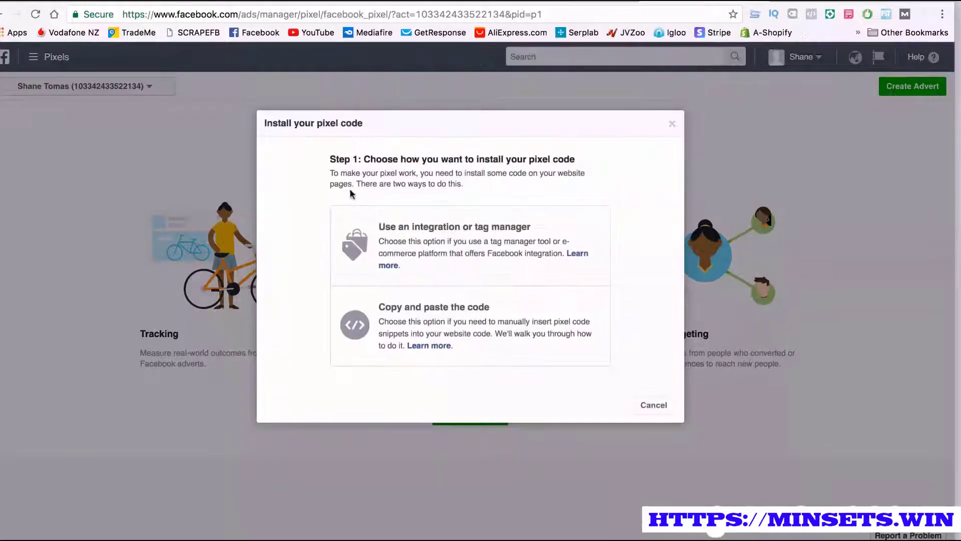
# Open the Shopify integration instructions and read how to enter the pixel ID and check its status.
pyautogui.click(414, 260)
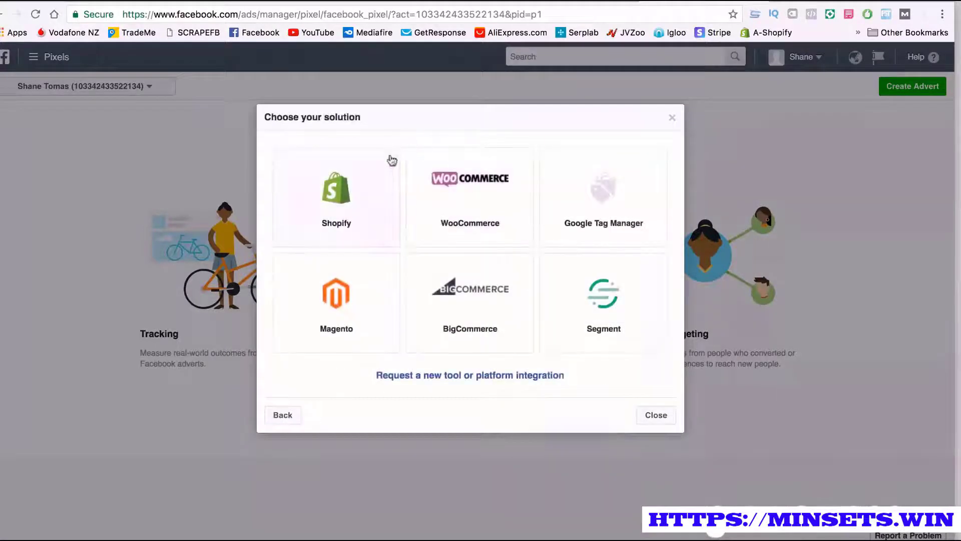
pyautogui.click(323, 196)
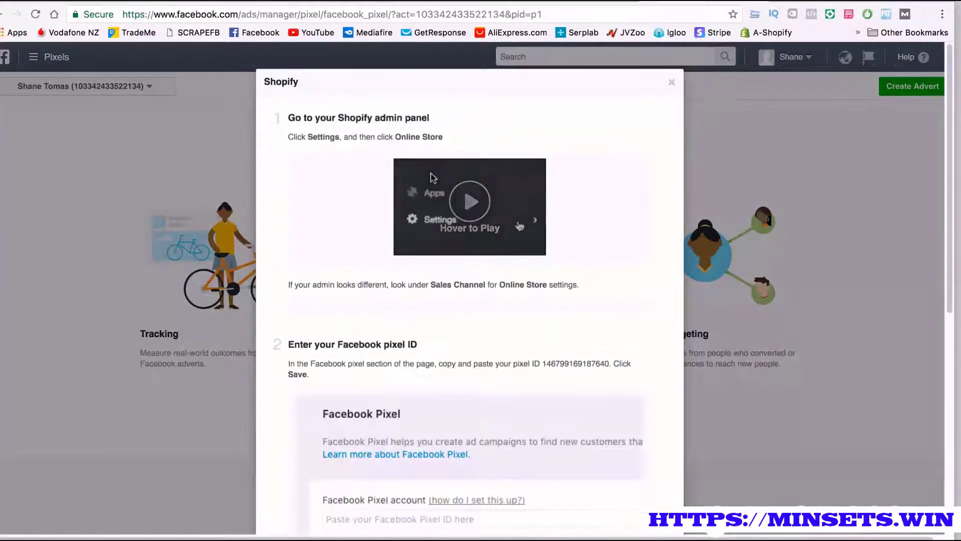
pyautogui.scroll(-1, 465, 140)
pyautogui.scroll(-7, 456, 228)
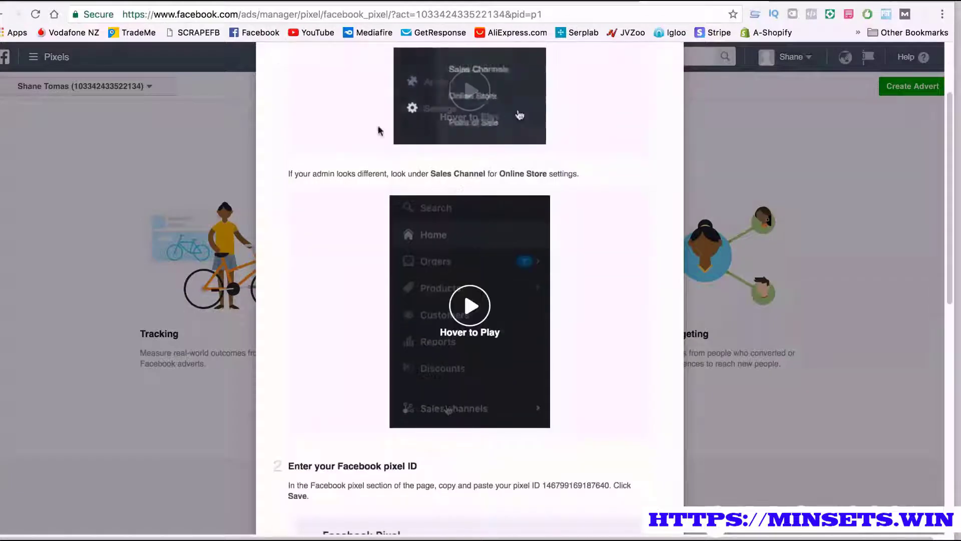
pyautogui.scroll(-5, 431, 170)
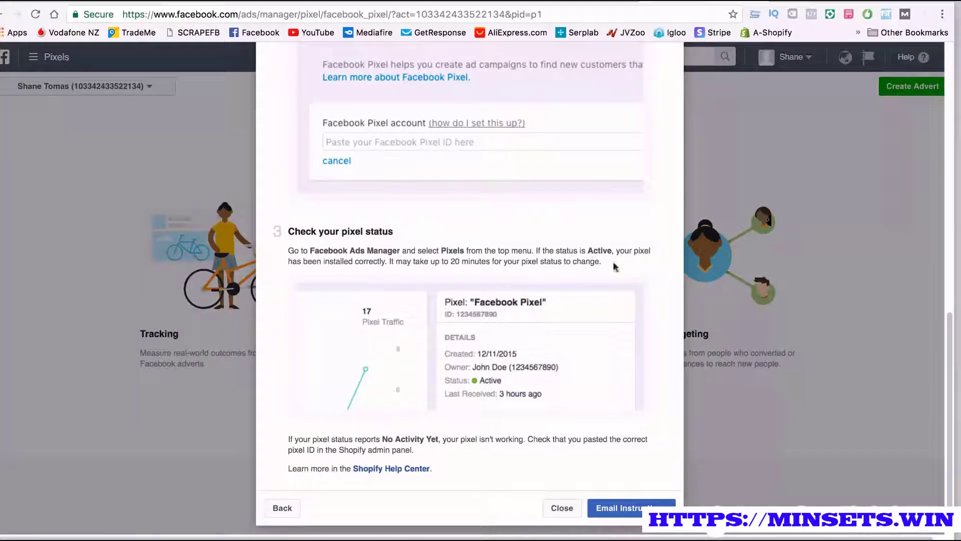
pyautogui.scroll(5, 317, 258)
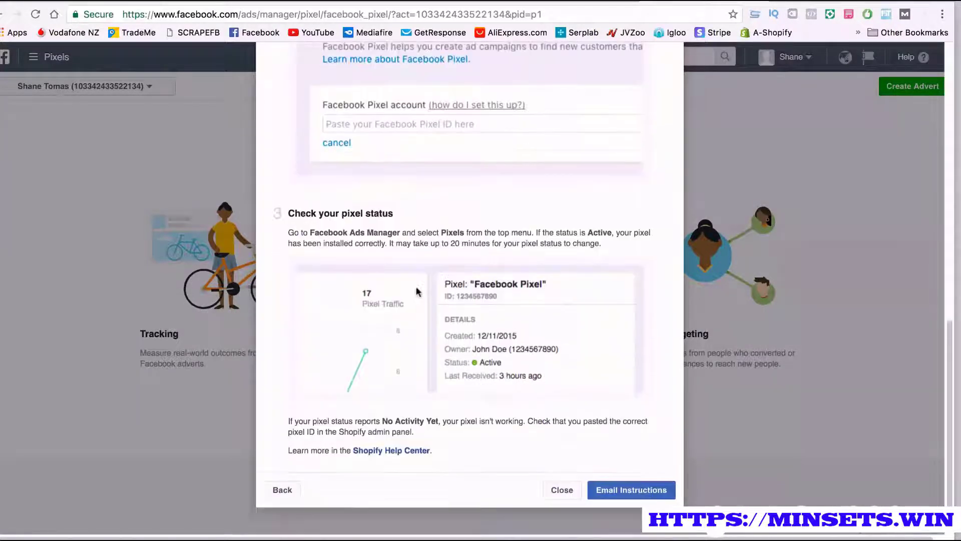
pyautogui.scroll(3, 414, 286)
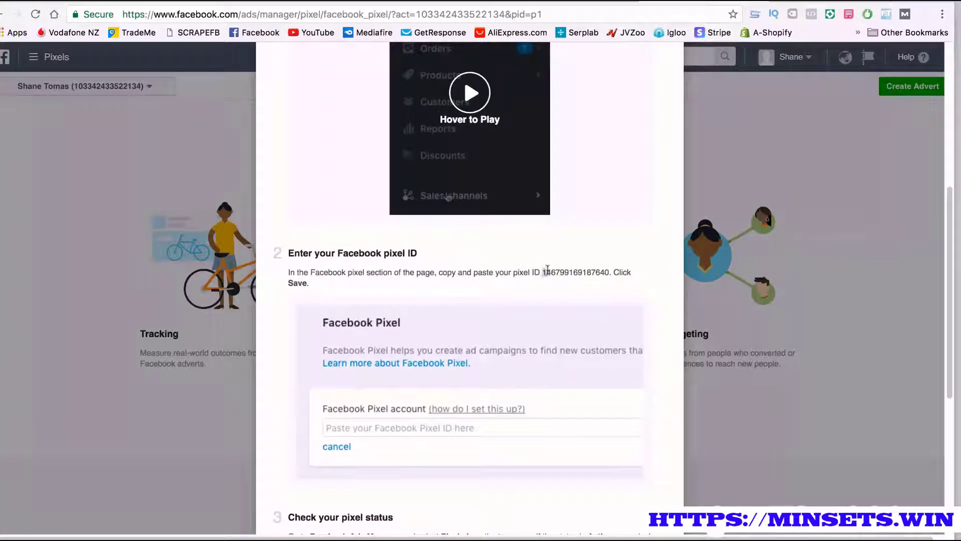
# Copy the complete pixel ID from the second step of the Shopify instructions.
pyautogui.moveTo(547, 270); pyautogui.dragTo(564, 273)
pyautogui.click(532, 273)
pyautogui.moveTo(543, 272); pyautogui.dragTo(601, 270)
pyautogui.scroll(6, 574, 307)
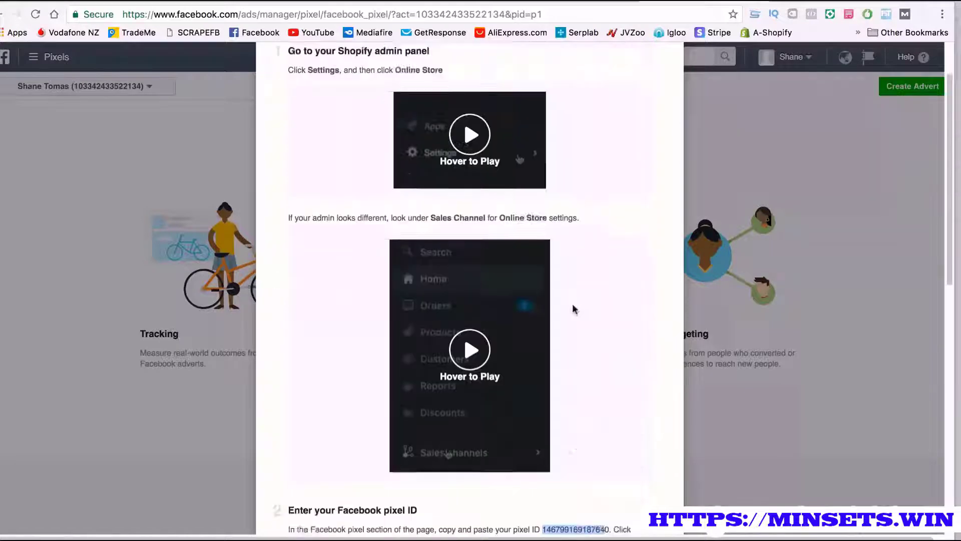
pyautogui.scroll(-5, 556, 294)
pyautogui.click(611, 357)
pyautogui.moveTo(610, 358)
pyautogui.mouseDown()
pyautogui.moveTo(569, 360)
pyautogui.moveTo(602, 360)
pyautogui.mouseUp()
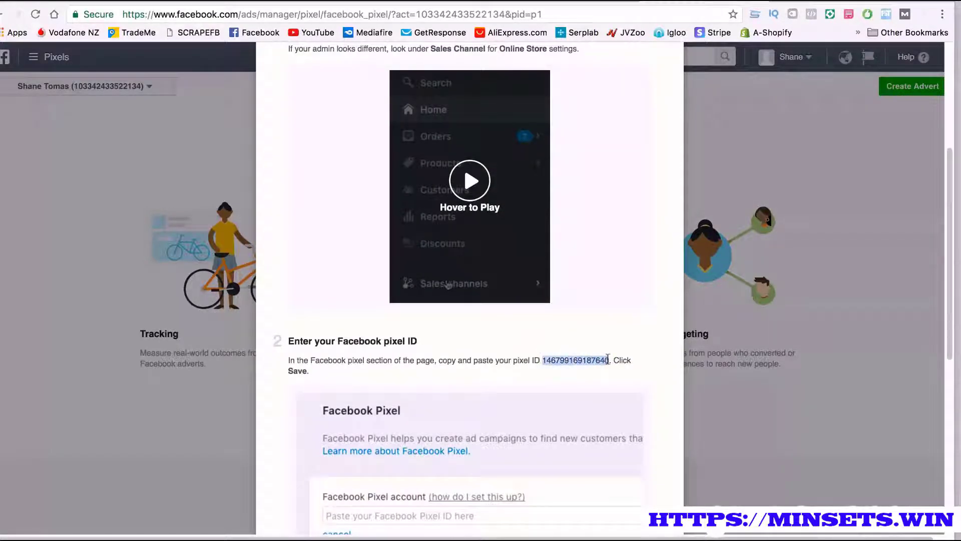
pyautogui.rightClick(602, 360)
pyautogui.click(627, 387)
# Leave the Shopify instructions and view the pixel base code under the copy-and-paste installation option.
pyautogui.scroll(-8, 423, 246)
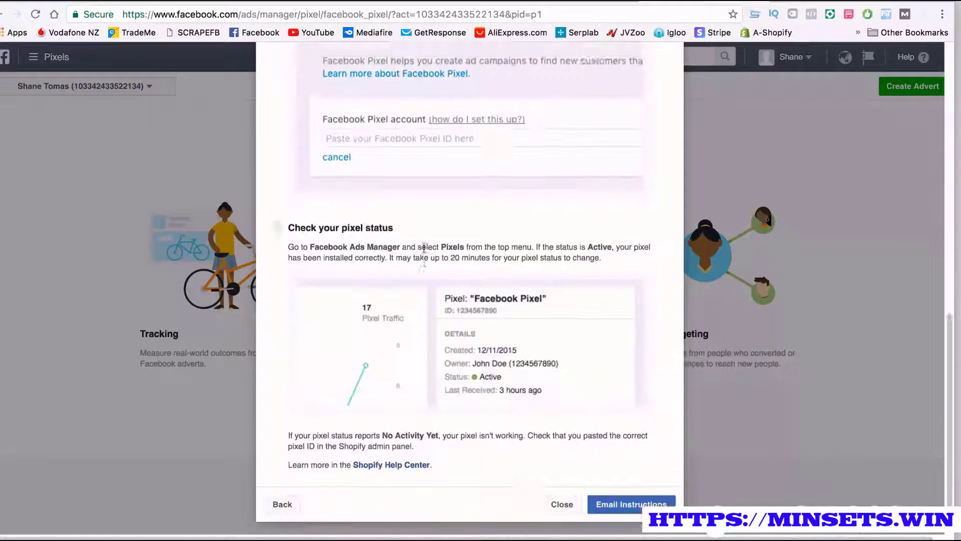
pyautogui.click(285, 488)
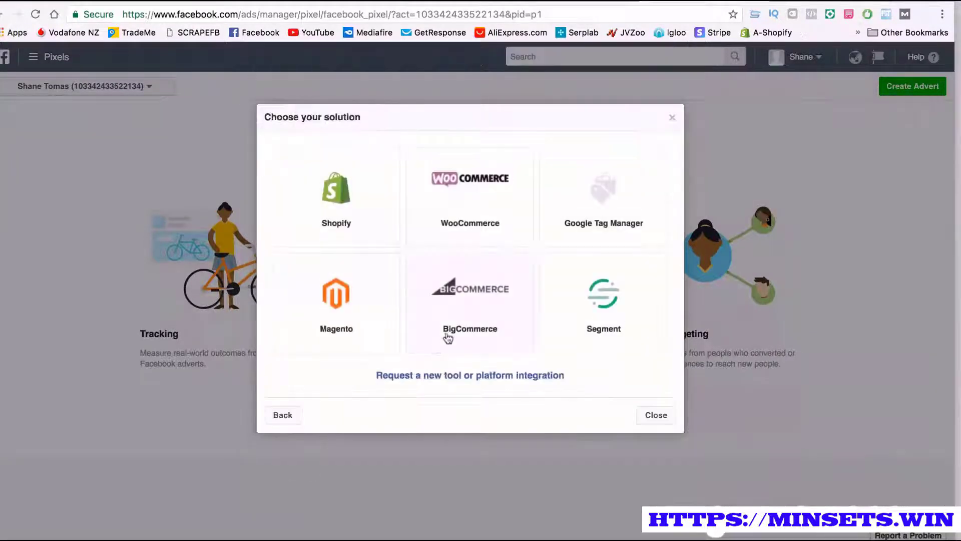
pyautogui.click(275, 420)
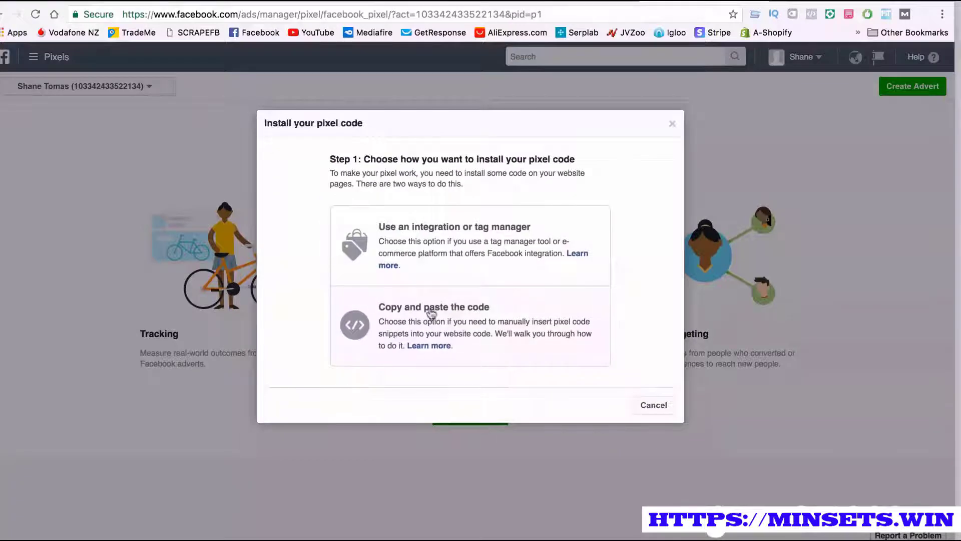
pyautogui.click(431, 313)
pyautogui.scroll(-6, 409, 289)
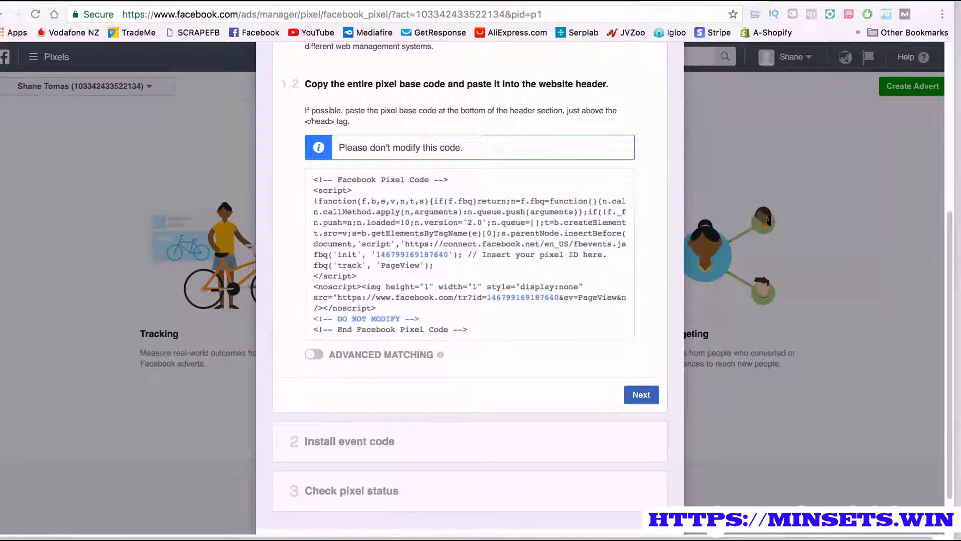
# Paste the pixel ID on a new line at the end of the Untitled 3 text document and minimize it.
pyautogui.click(749, 539)
pyautogui.click(135, 476)
pyautogui.press('Return')
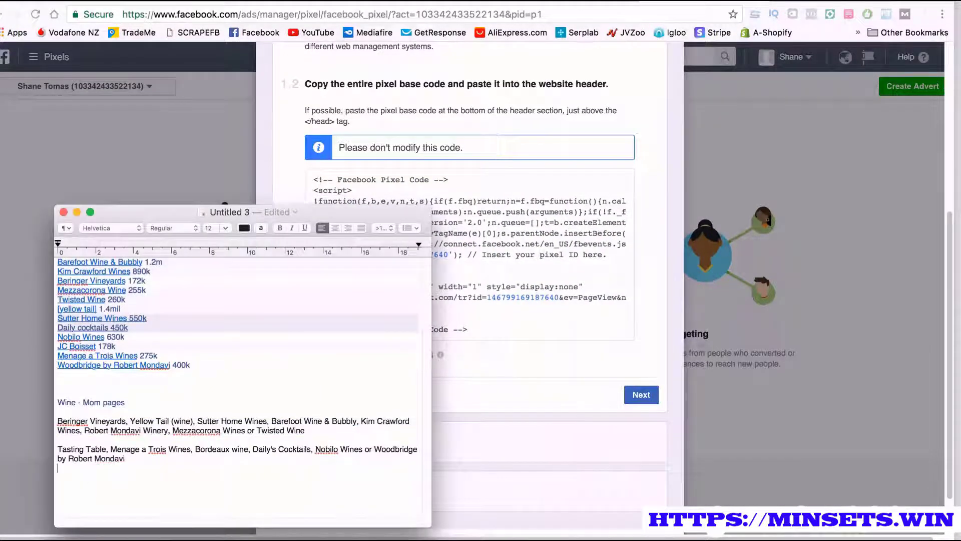
pyautogui.press('super+v')
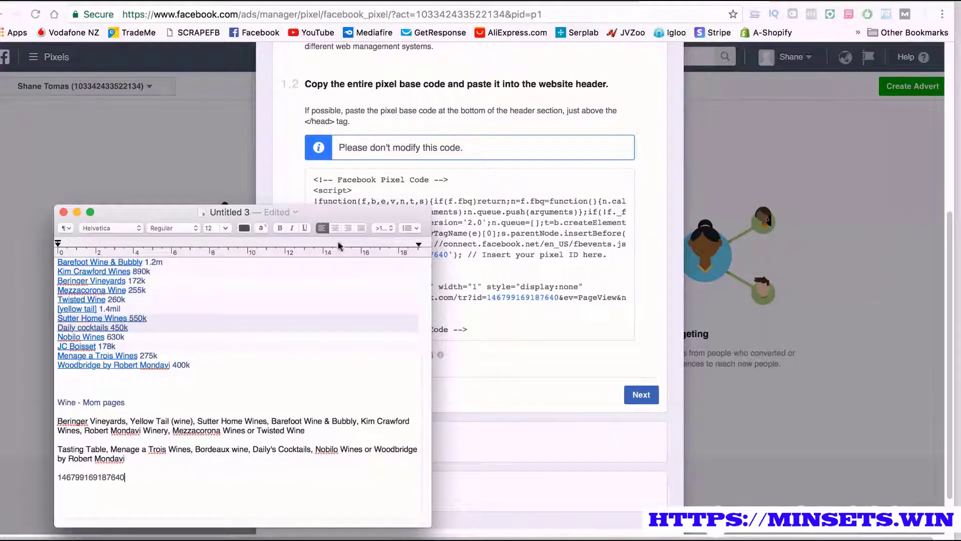
pyautogui.click(76, 212)
# Switch to the Shopify preferences, paste the pixel ID as the Facebook Pixel ID, and try to save.
pyautogui.scroll(-2, 455, 371)
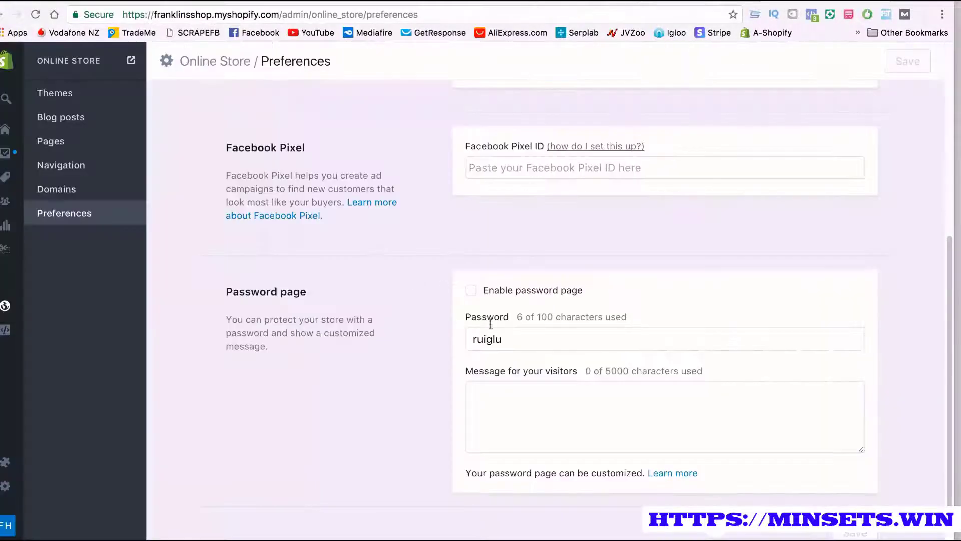
pyautogui.click(526, 172)
pyautogui.hotkey('ctrl', 'v')
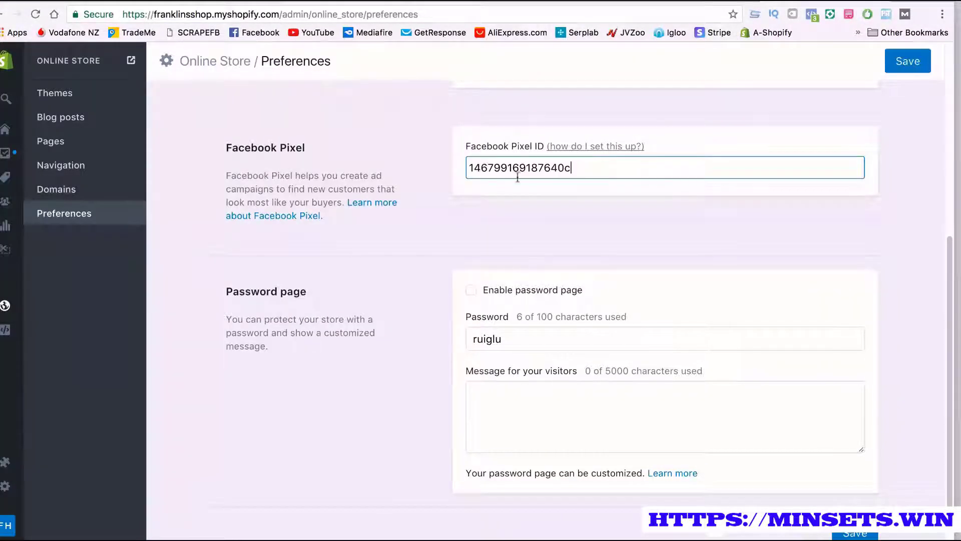
pyautogui.click(907, 61)
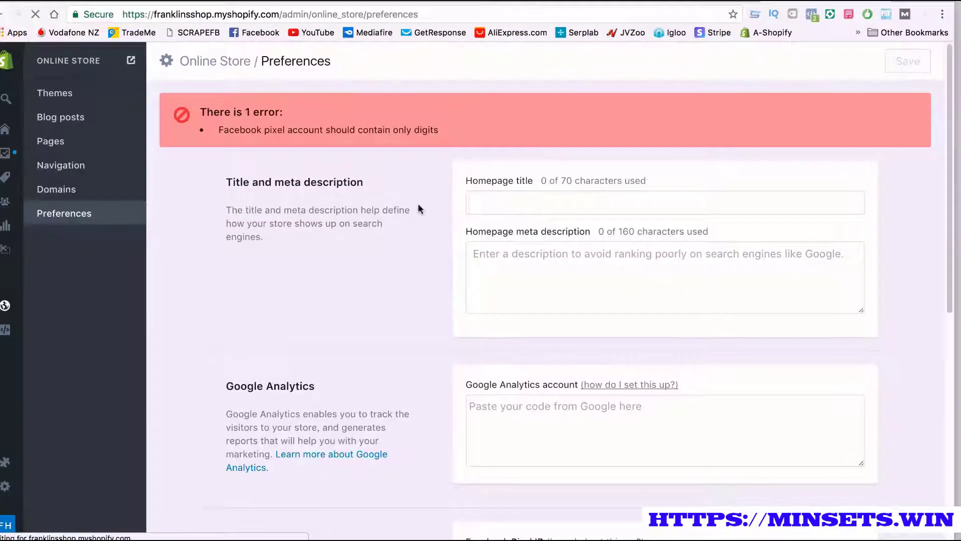
pyautogui.scroll(-3, 419, 210)
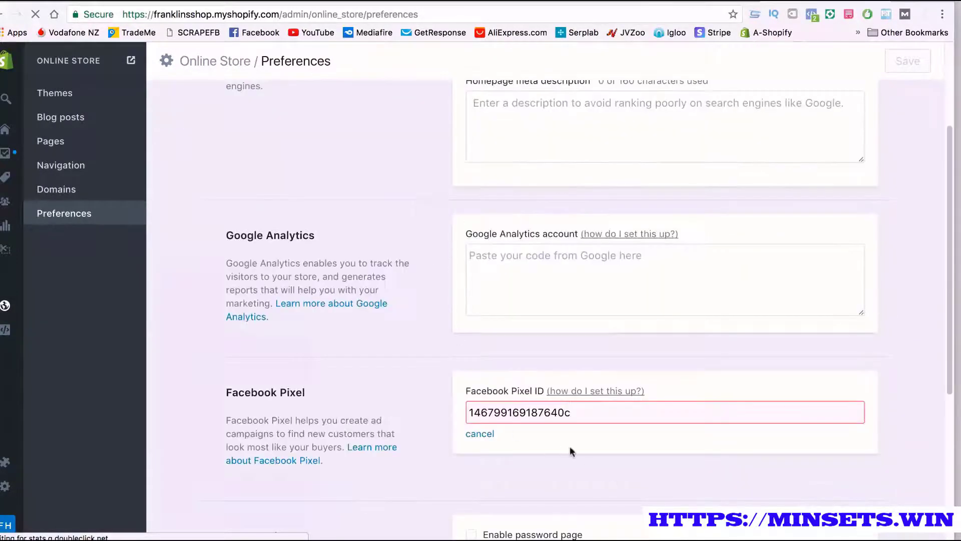
# Delete the stray trailing "c" from the Facebook Pixel ID and save the store preferences.
pyautogui.click(583, 412)
pyautogui.press('BackSpace')
pyautogui.press('Return')
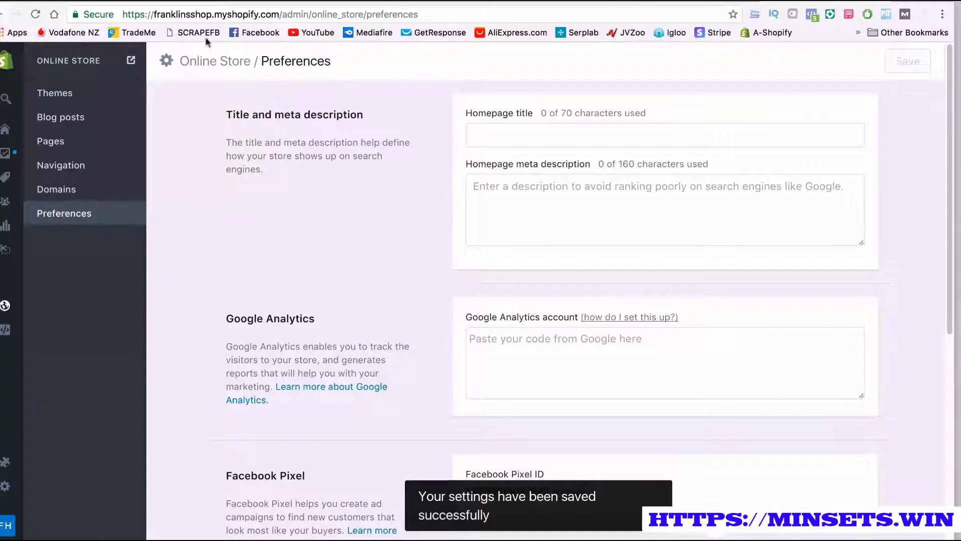
# View the live online store, dismiss its discount popup, and check the installed pixel's ID with Facebook Pixel Helper.
pyautogui.click(131, 60)
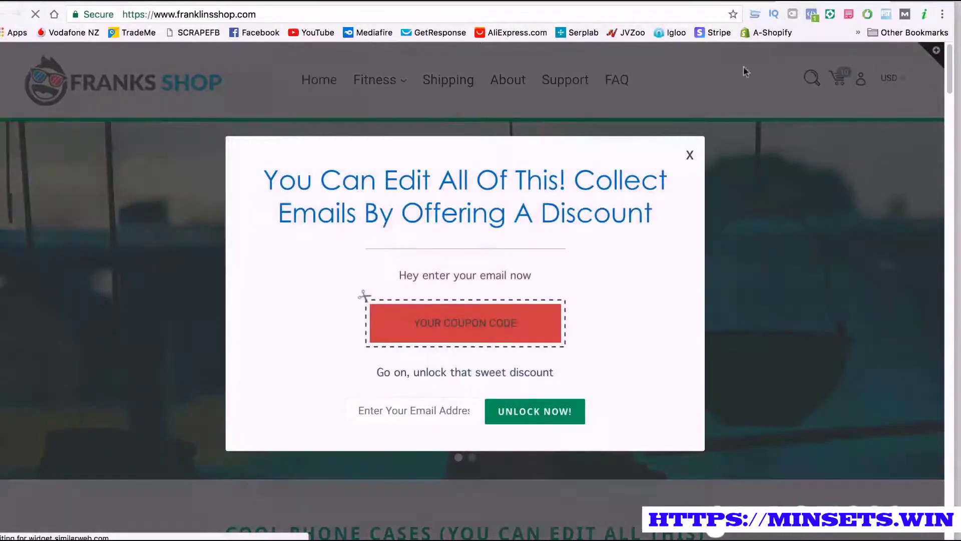
pyautogui.click(690, 155)
pyautogui.click(811, 14)
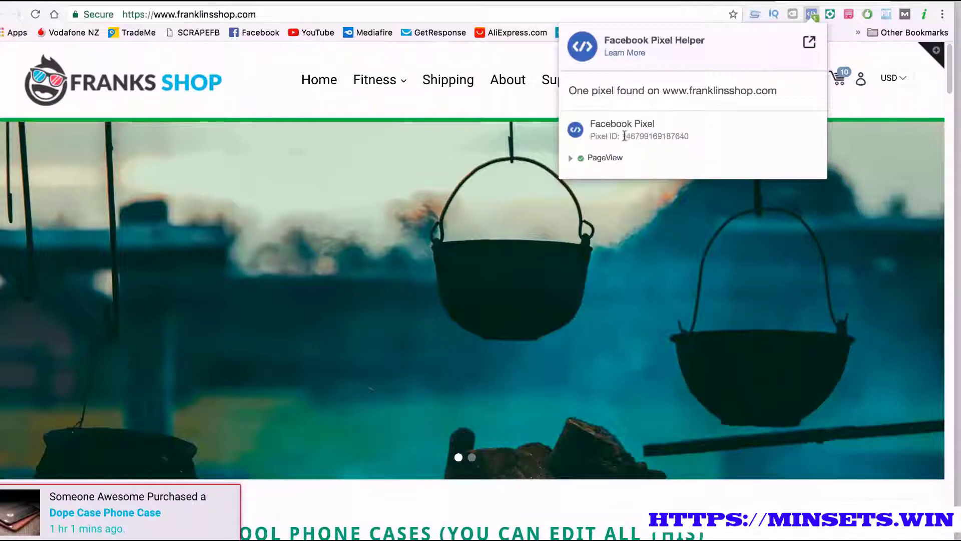
pyautogui.moveTo(624, 136); pyautogui.dragTo(682, 136)
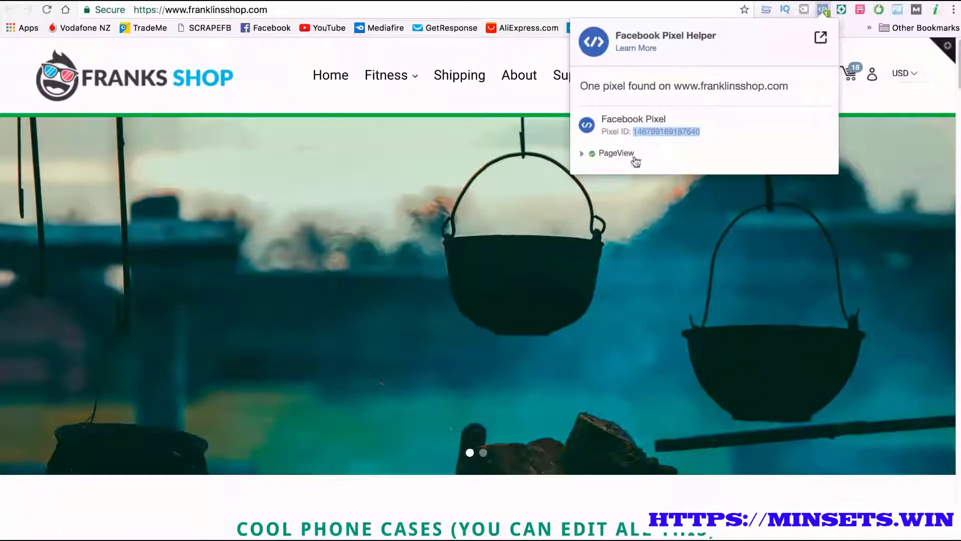
pyautogui.click(714, 131)
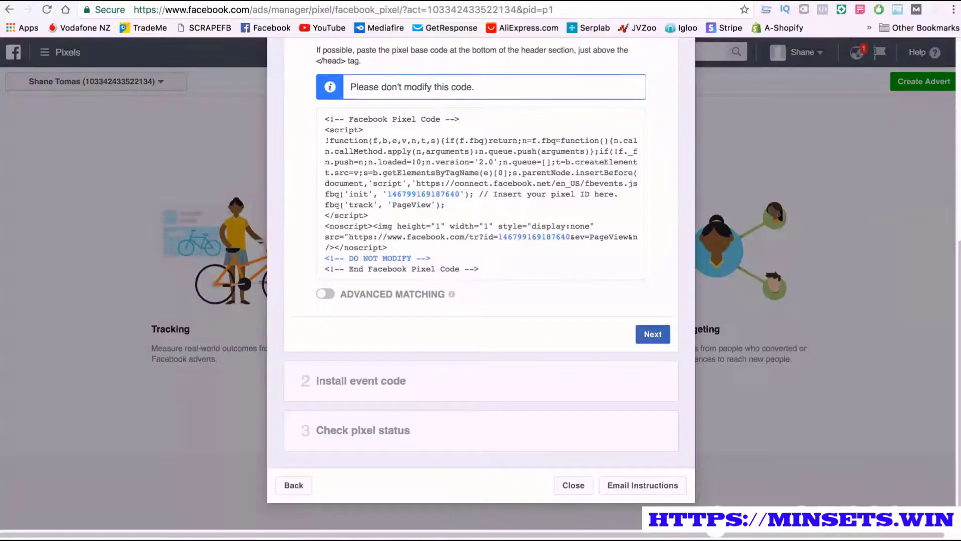
# Return to the Facebook pixel setup, advance to the event code, view the Recommended version, and close the setup.
pyautogui.click(553, 224)
pyautogui.click(652, 334)
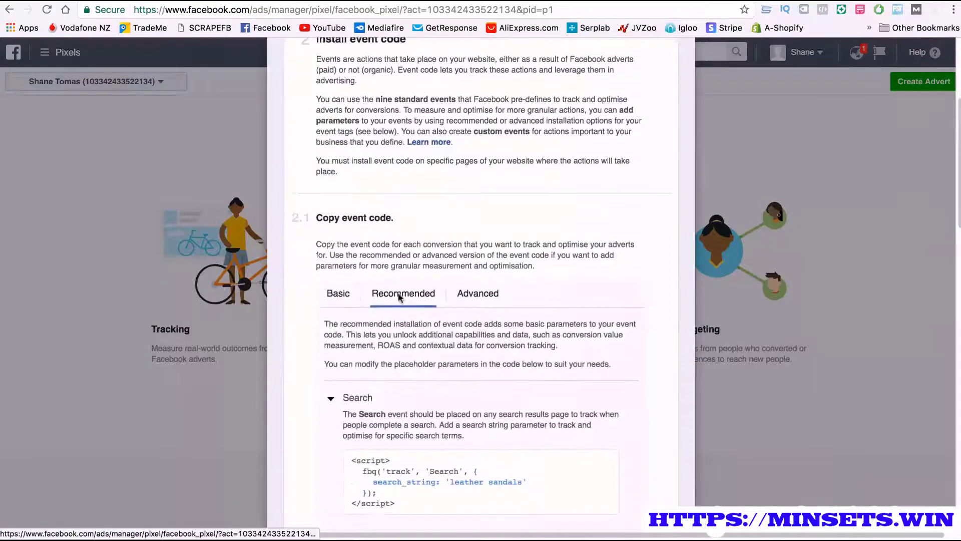
pyautogui.scroll(-20, 399, 297)
pyautogui.click(403, 299)
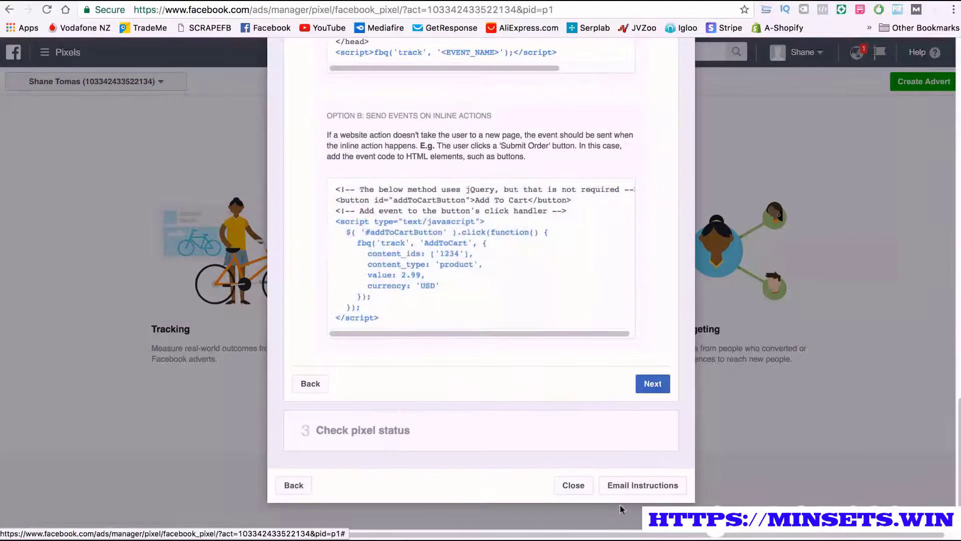
pyautogui.click(572, 485)
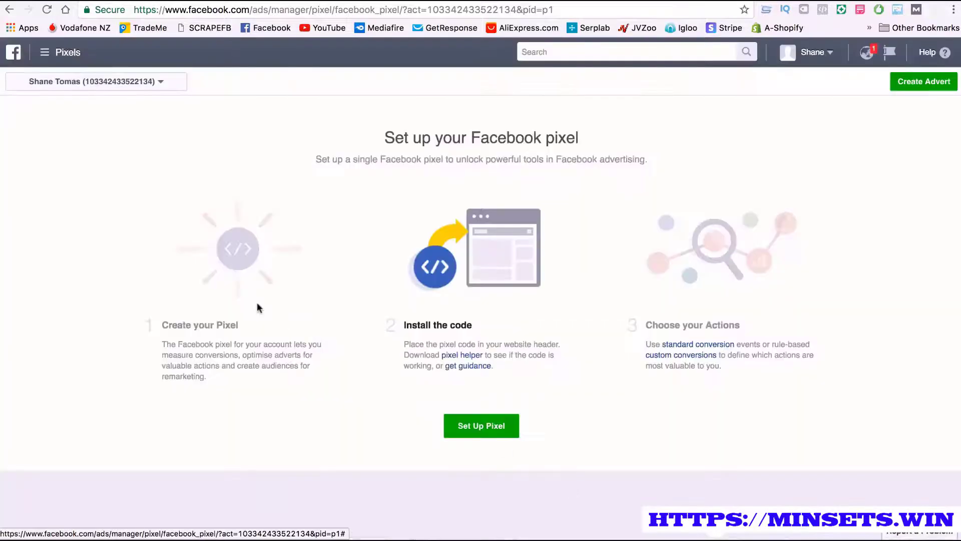
# Reload the Facebook Pixels page, dismiss the tour tip, and examine the pixel fires chart and the events list.
pyautogui.click(47, 9)
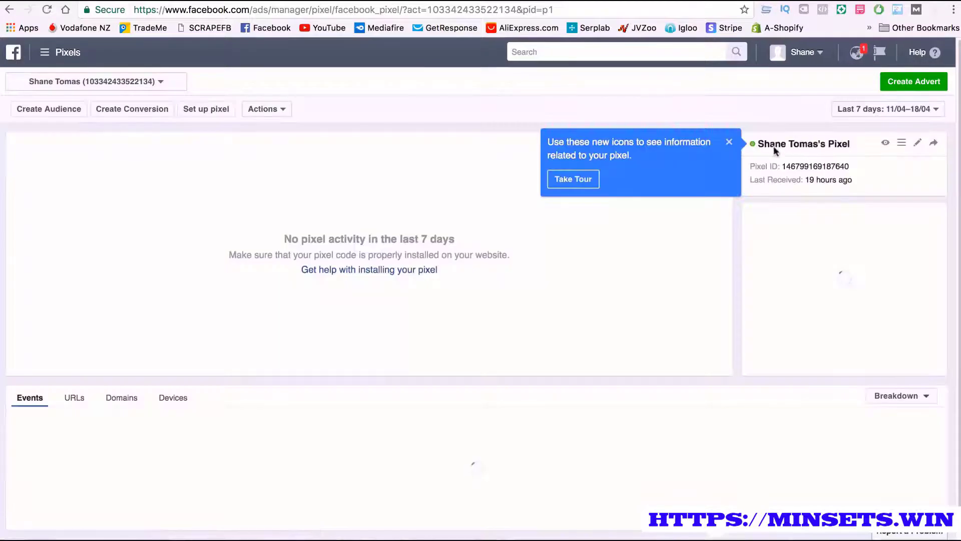
pyautogui.click(729, 141)
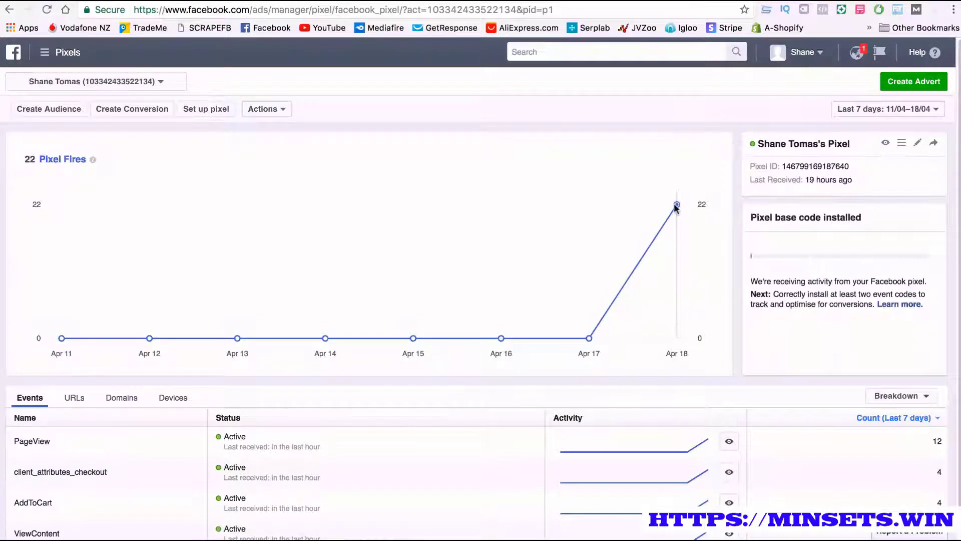
pyautogui.scroll(-1, 675, 206)
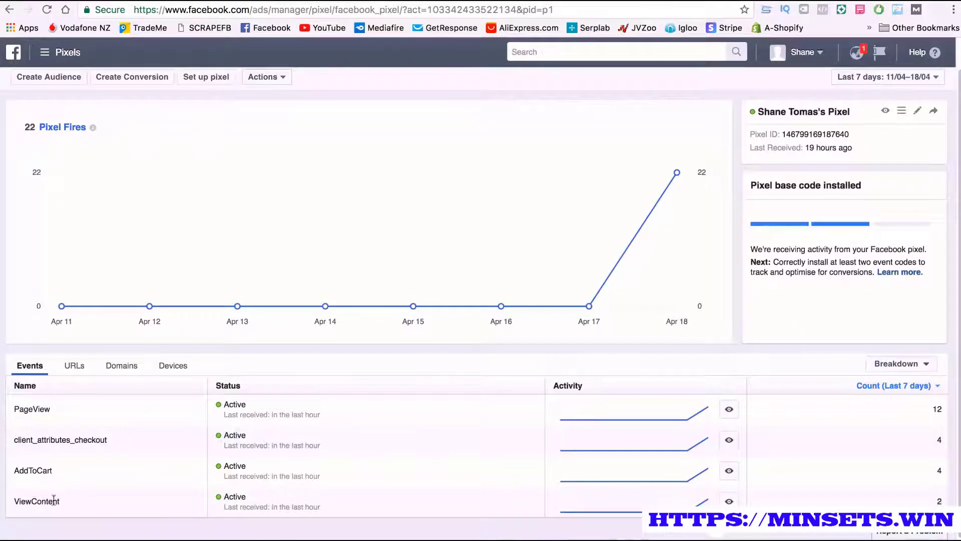
pyautogui.moveTo(706, 500)
# Check the pixel ID in the pixel's details and look over the available pixel actions without choosing one.
pyautogui.moveTo(804, 146); pyautogui.dragTo(783, 135)
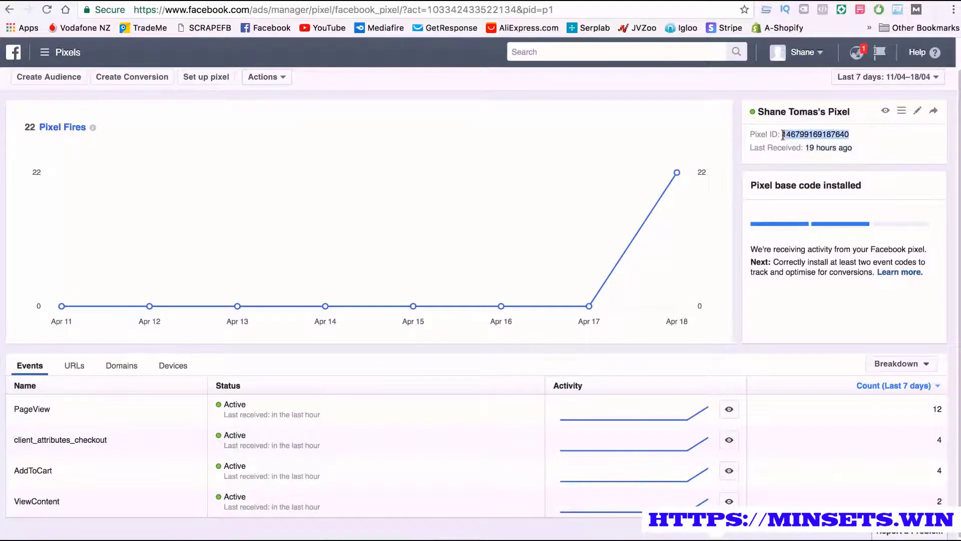
pyautogui.click(780, 141)
pyautogui.scroll(1, 724, 159)
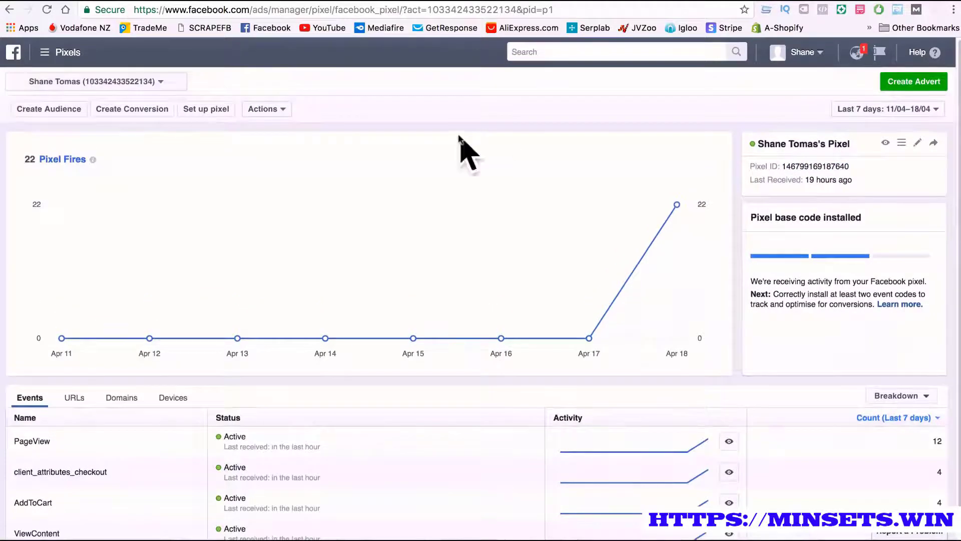
pyautogui.click(265, 108)
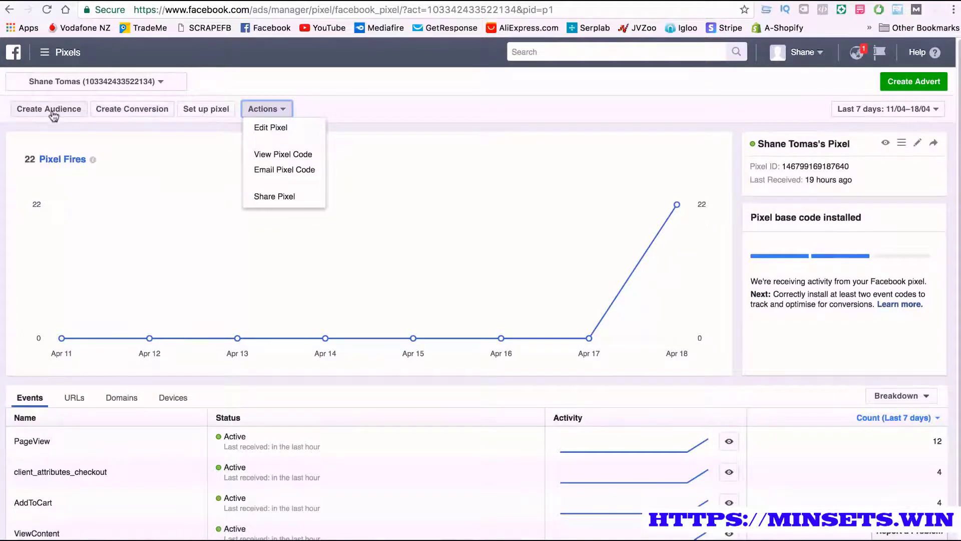
pyautogui.click(261, 90)
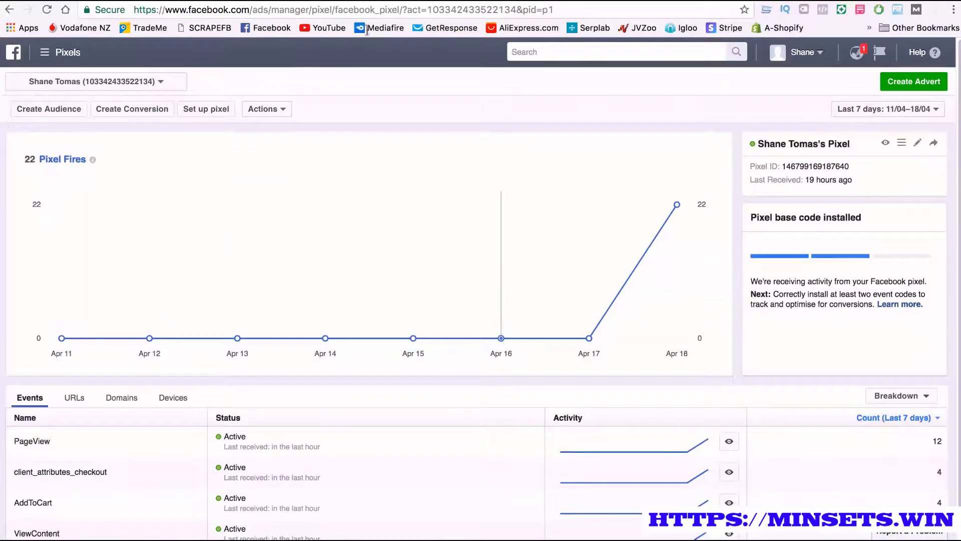
# Switch to the Shopify preferences and check the saved Facebook Pixel ID.
pyautogui.click(651, 0)
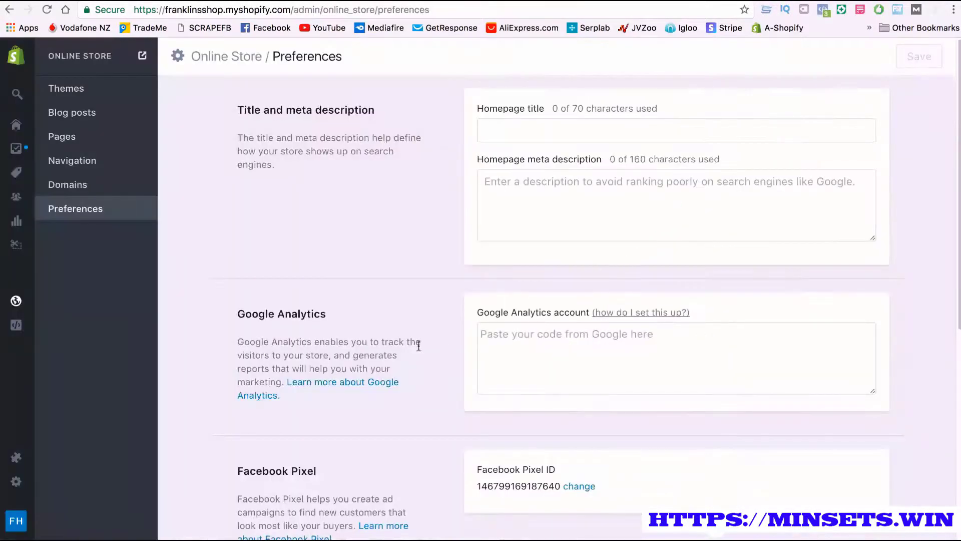
pyautogui.scroll(-2, 418, 345)
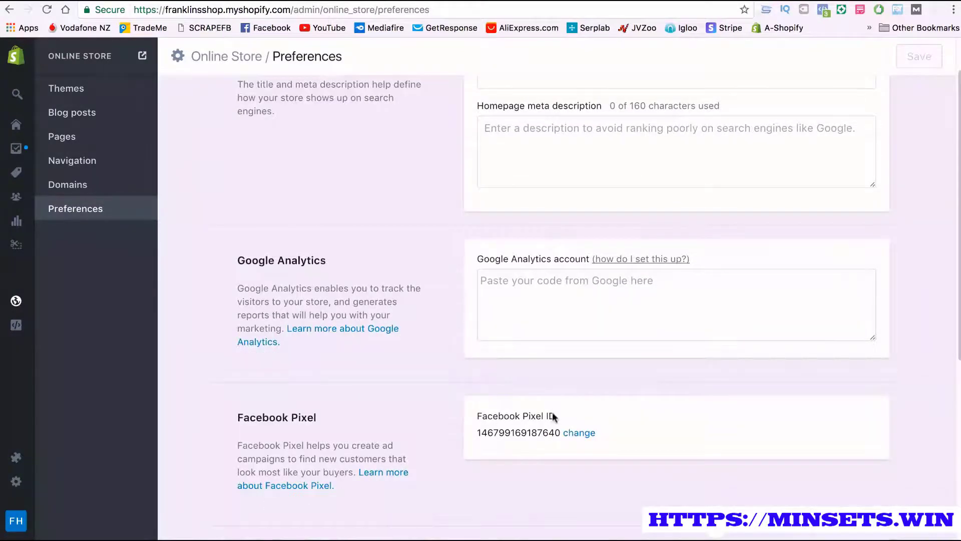
pyautogui.moveTo(477, 435); pyautogui.dragTo(558, 434)
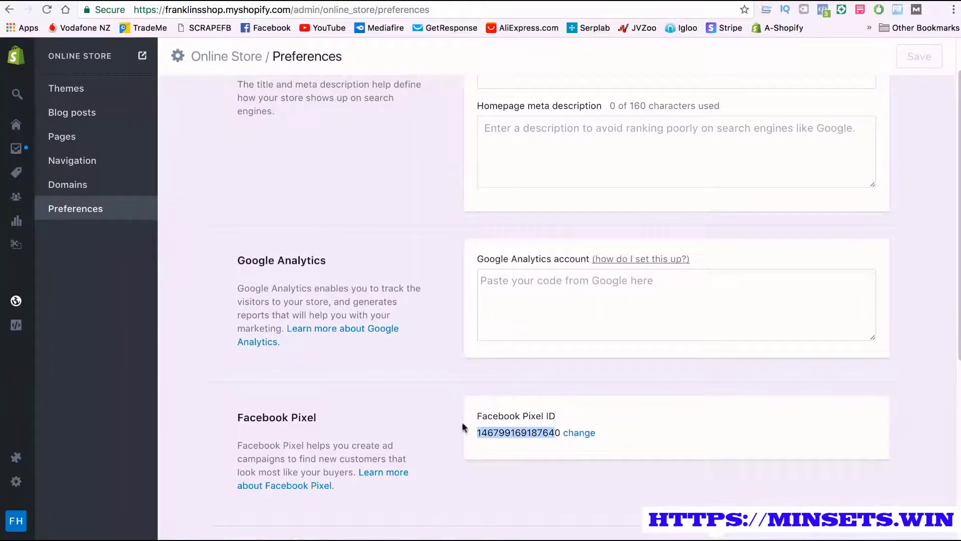
pyautogui.click(355, 380)
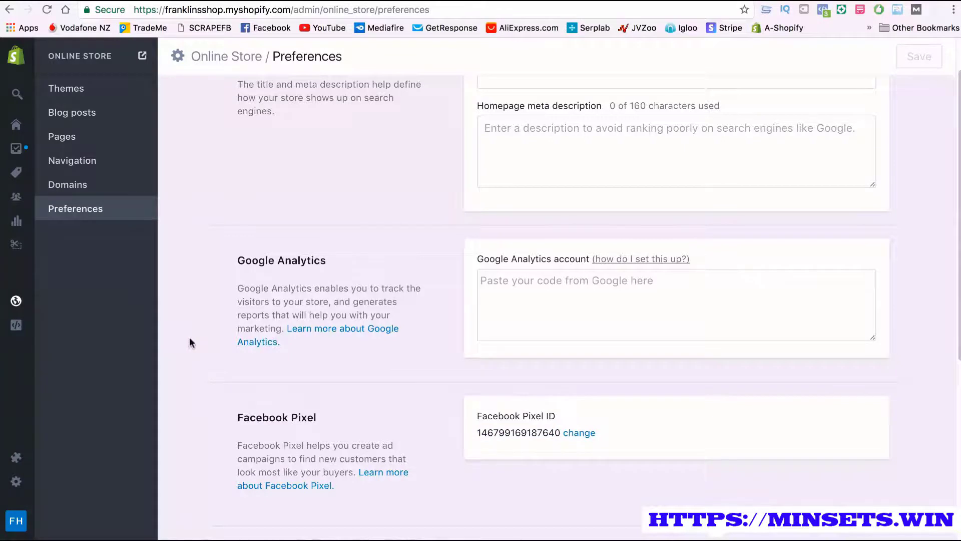